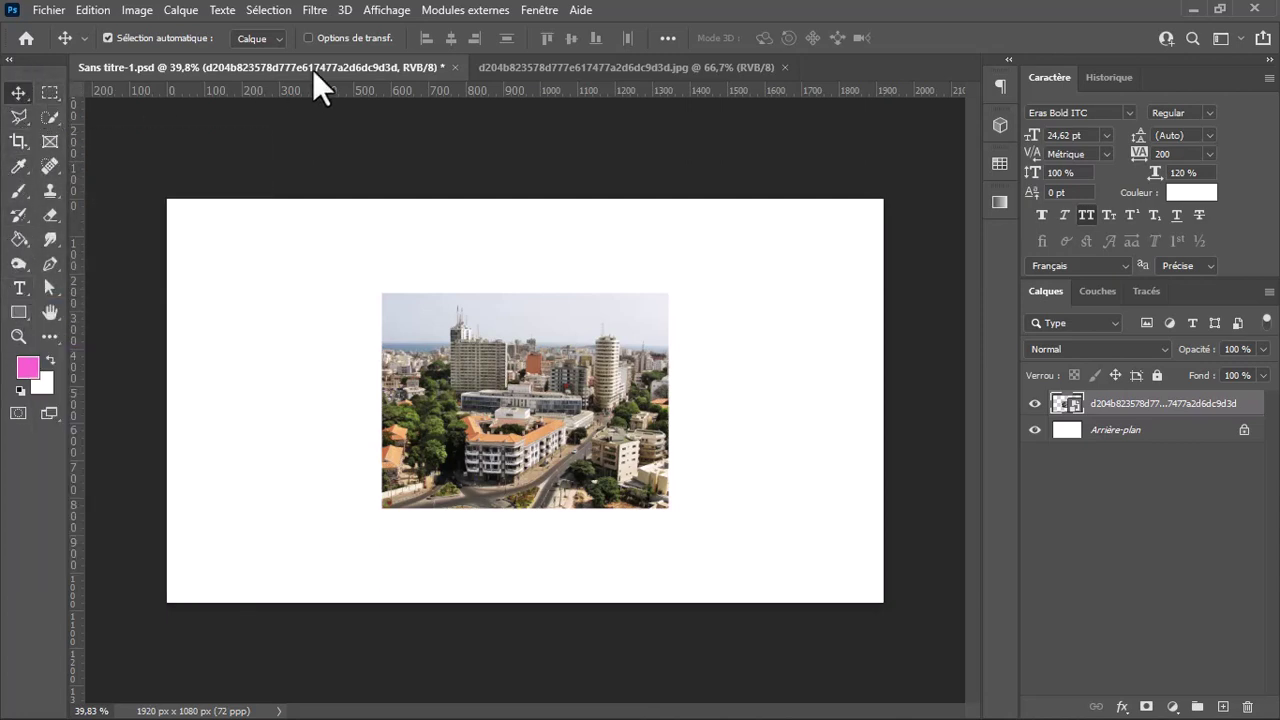
# Hide the tool options bar from the Window menu, then show it again
pyautogui.click(540, 10)
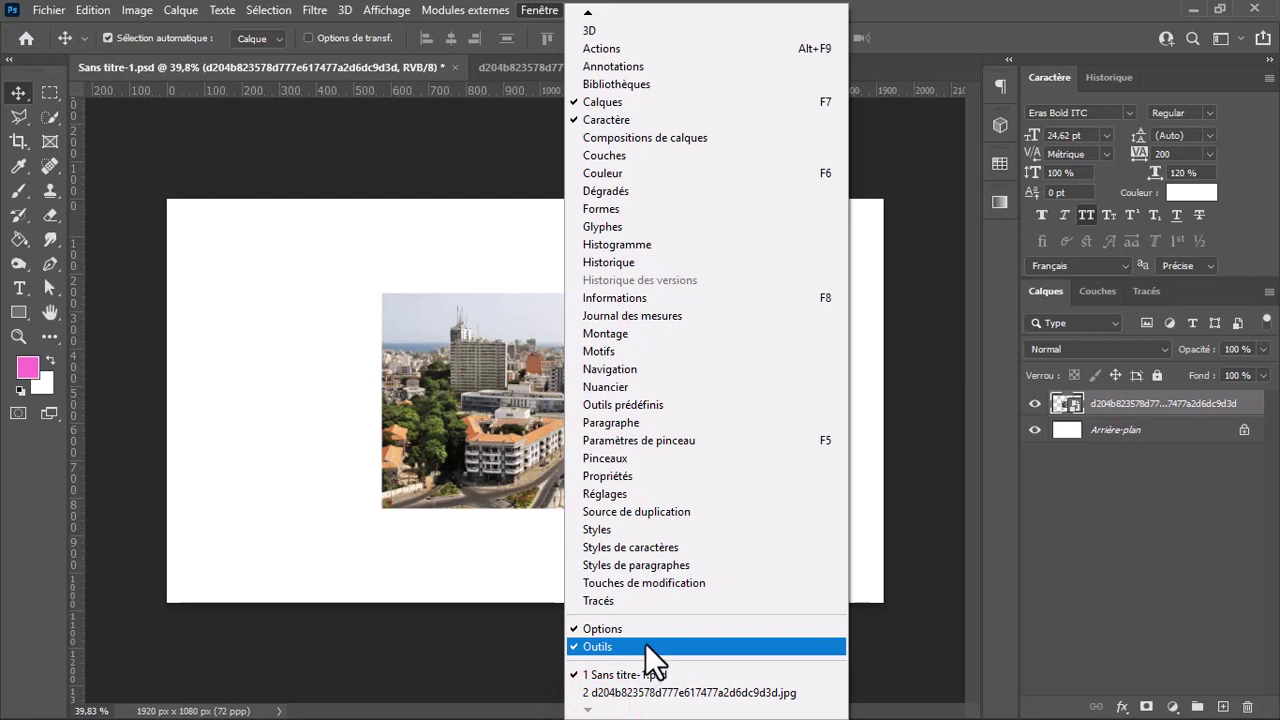
pyautogui.click(650, 634)
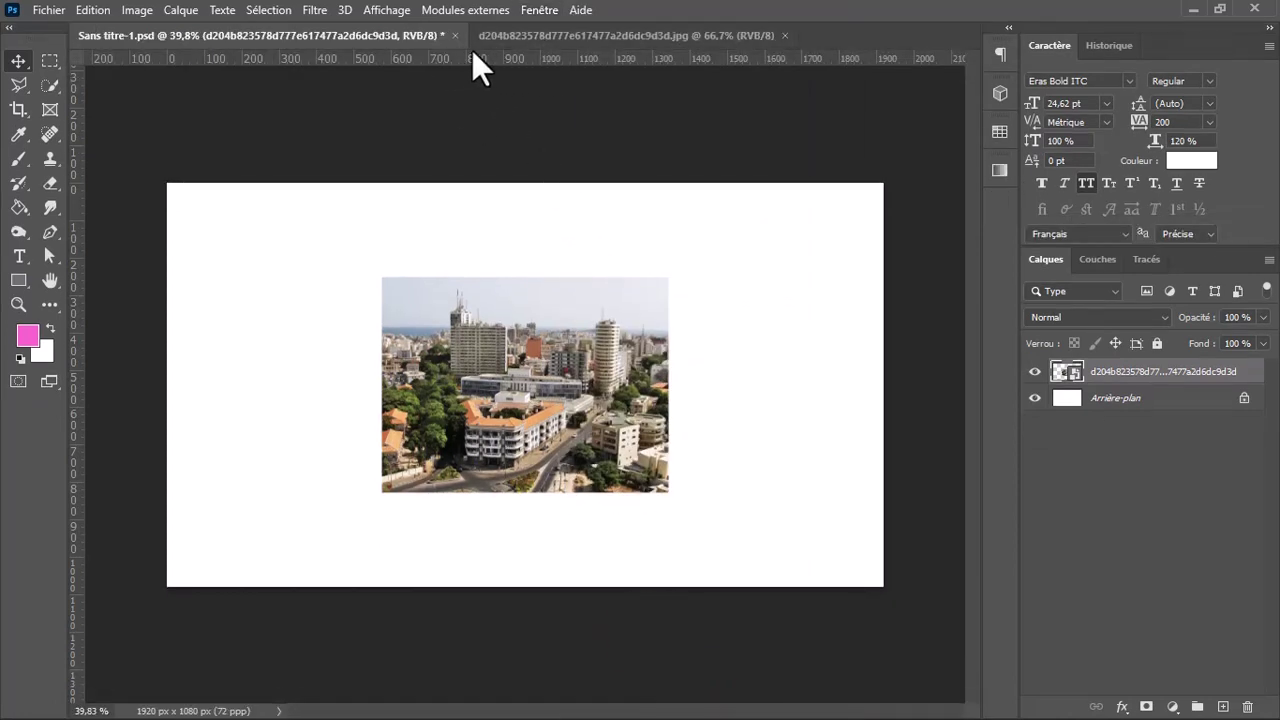
pyautogui.click(538, 11)
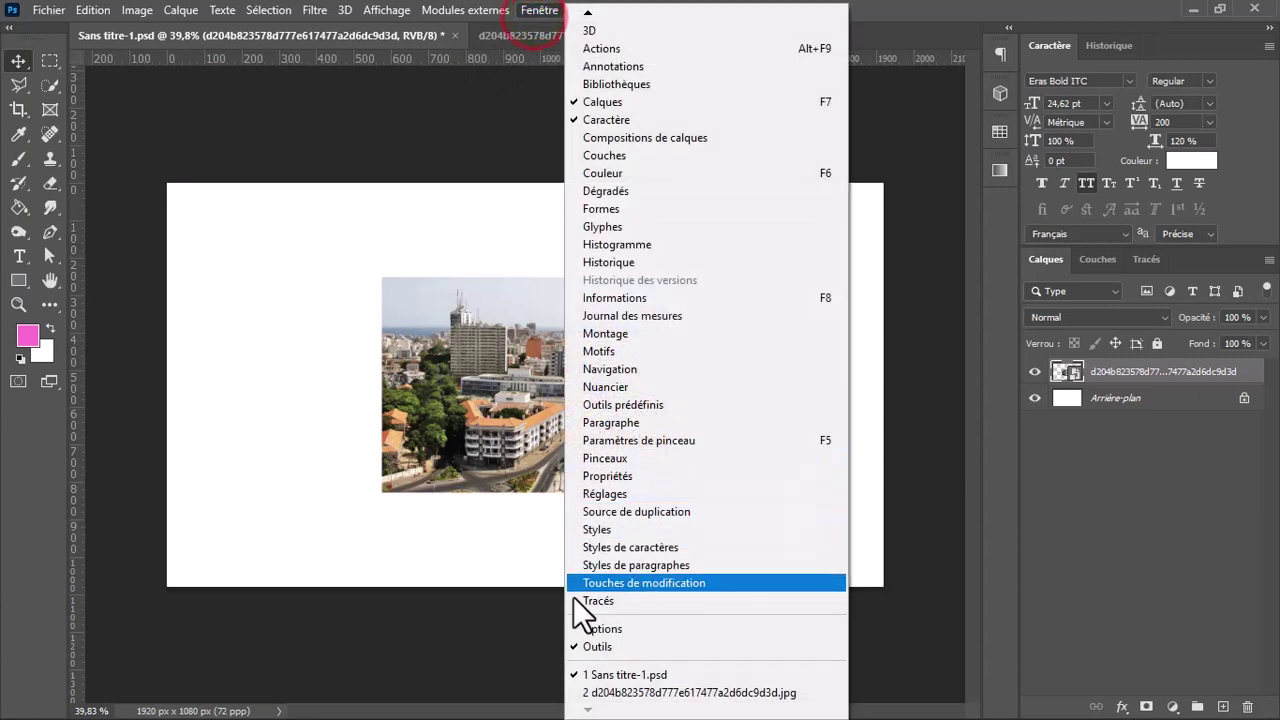
pyautogui.click(578, 627)
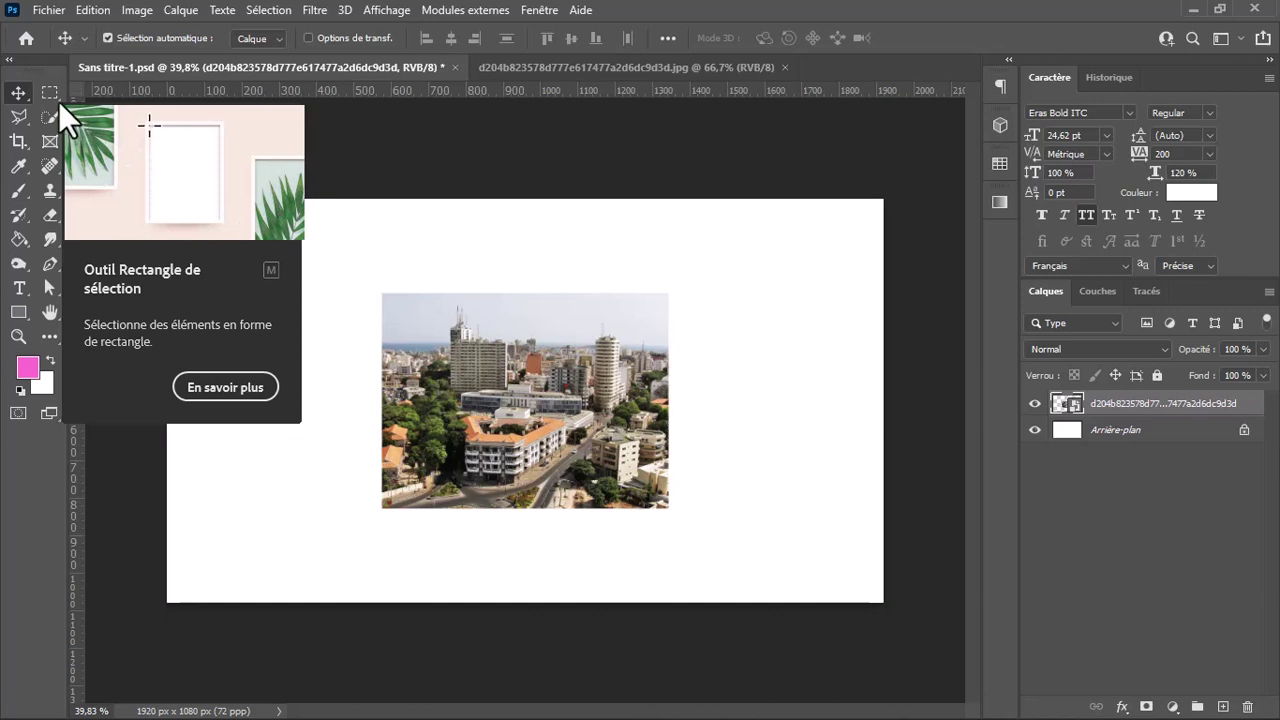
# Switch from the Rectangular Marquee to the Polygonal Lasso and list the lasso variants
pyautogui.click(56, 99)
pyautogui.rightClick(56, 99)
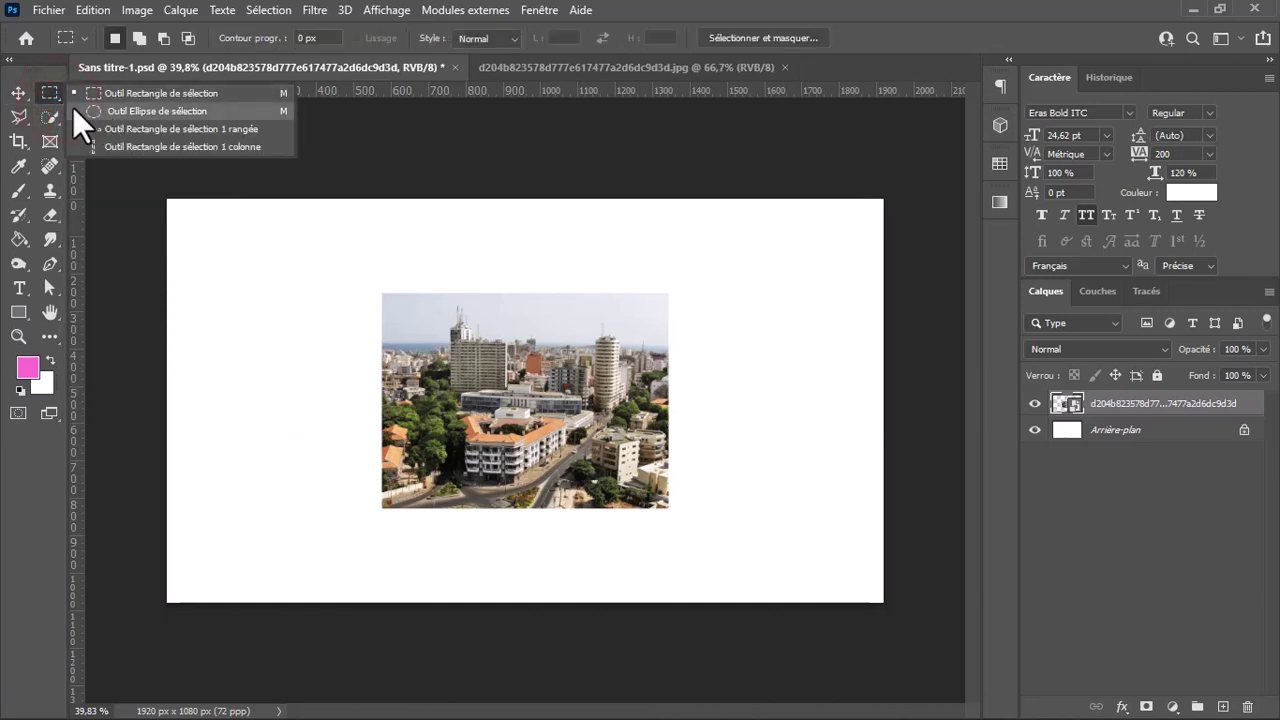
pyautogui.click(15, 111)
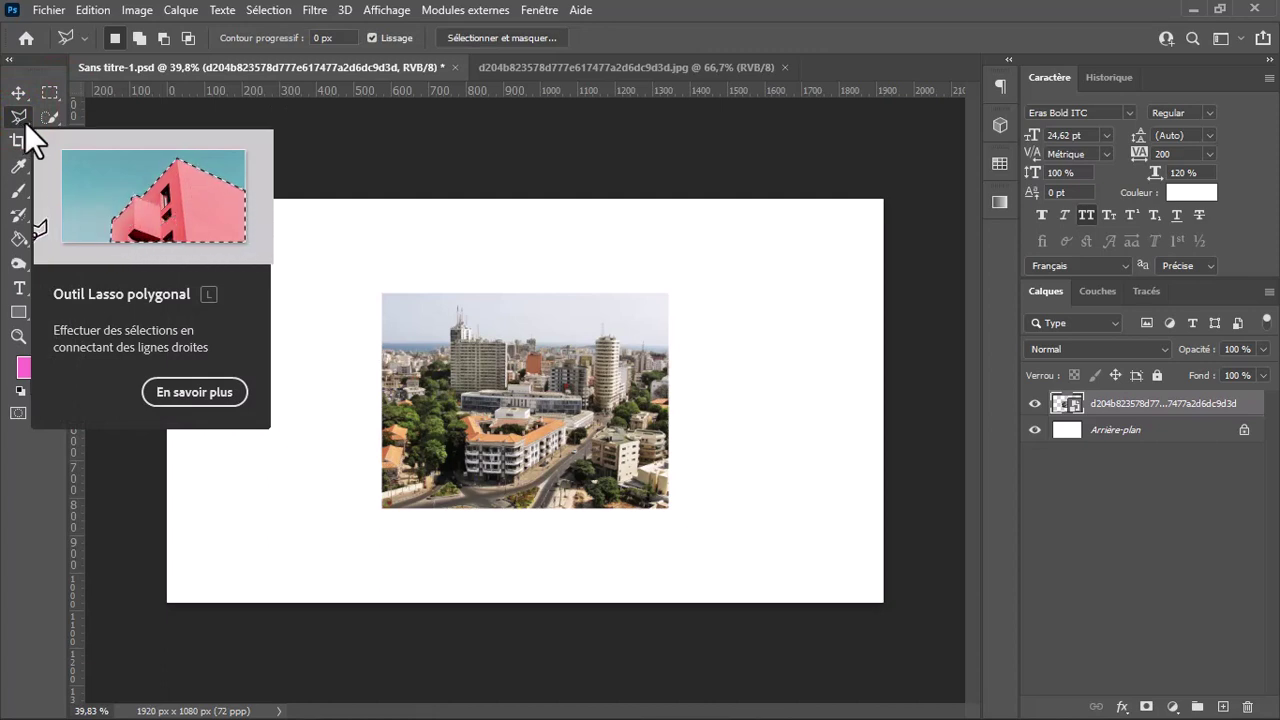
pyautogui.click(25, 122)
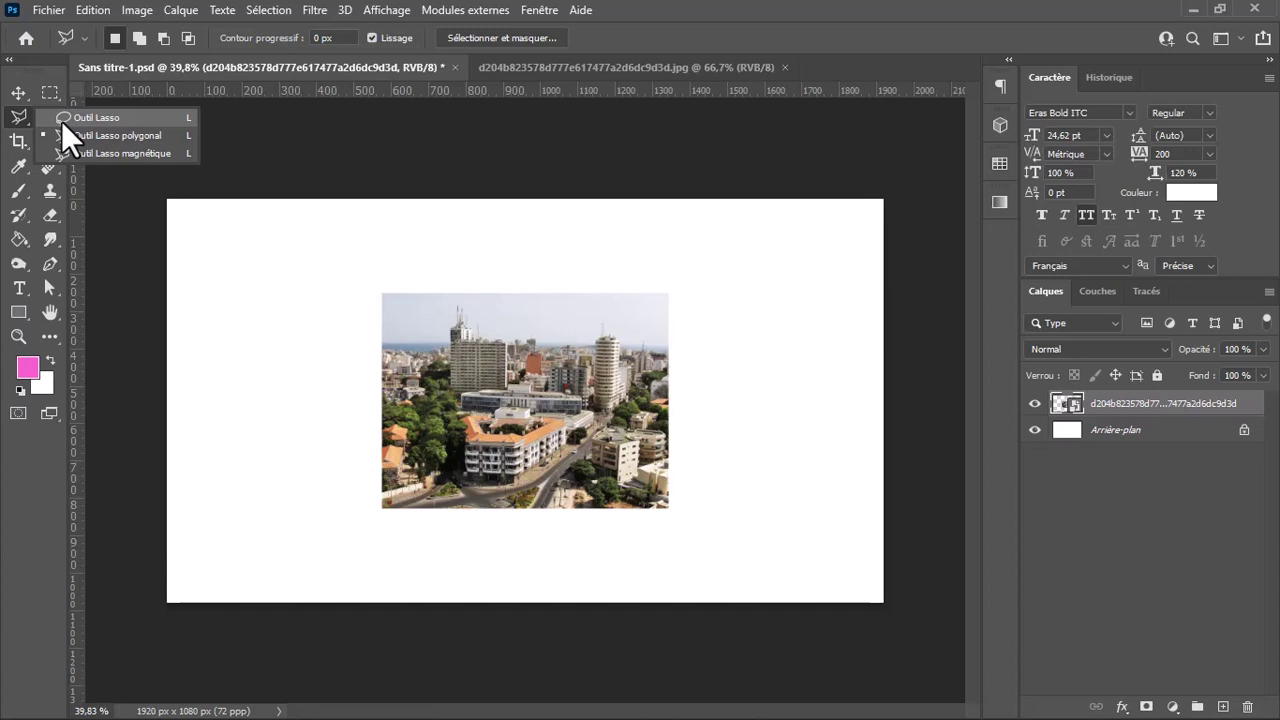
# Dismiss the lasso variants flyout, leaving the Polygonal Lasso active
pyautogui.click(24, 121)
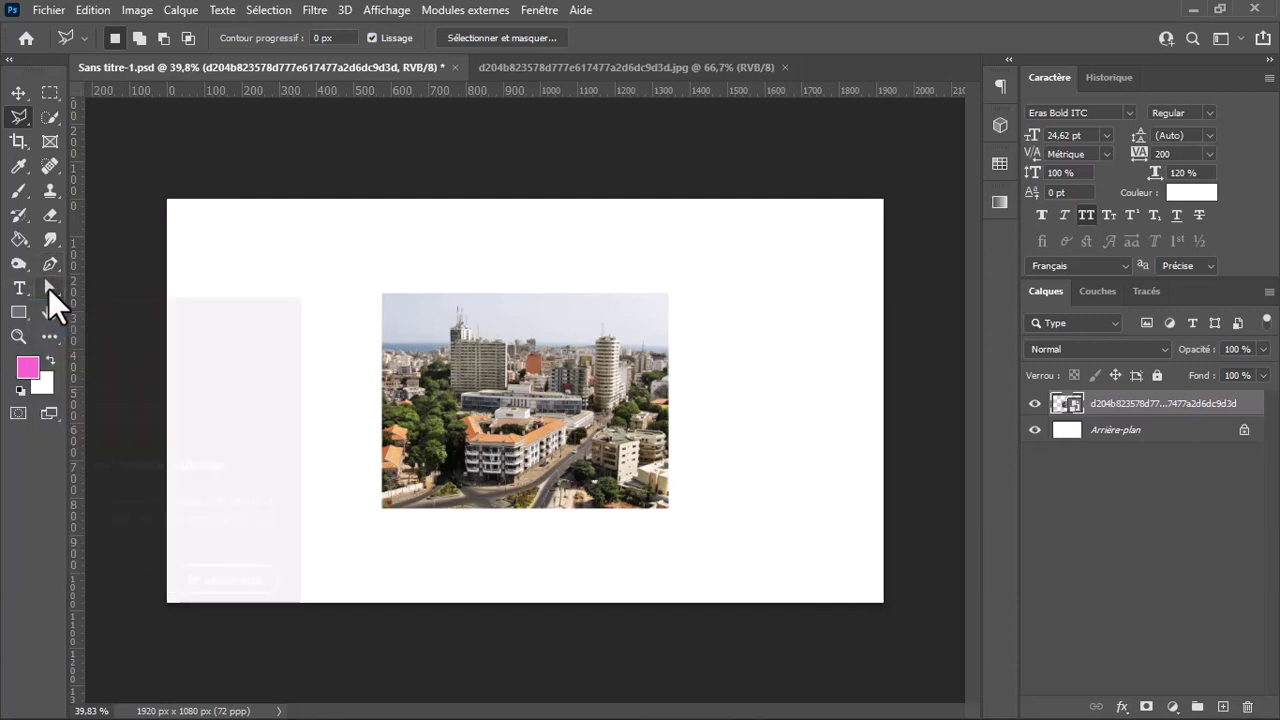
# Try the Rectangle shape tool, then return to the Lasso with its three variants listed
pyautogui.click(24, 316)
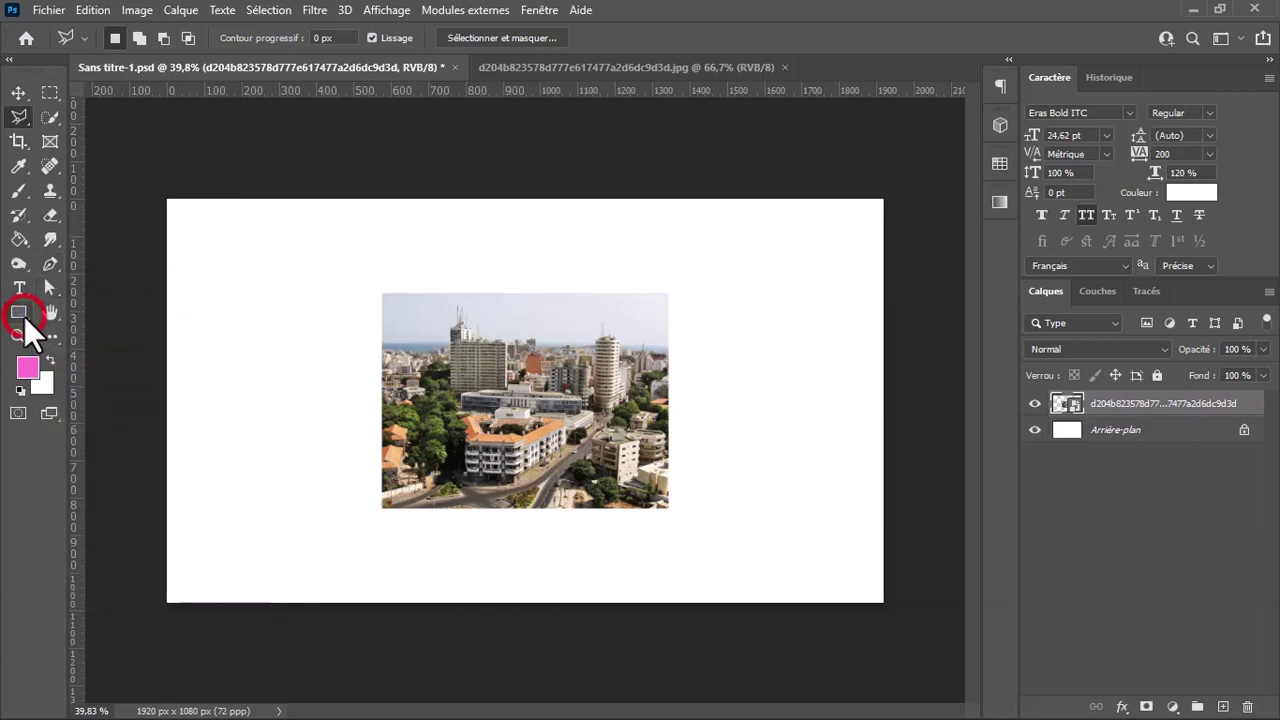
pyautogui.click(24, 316)
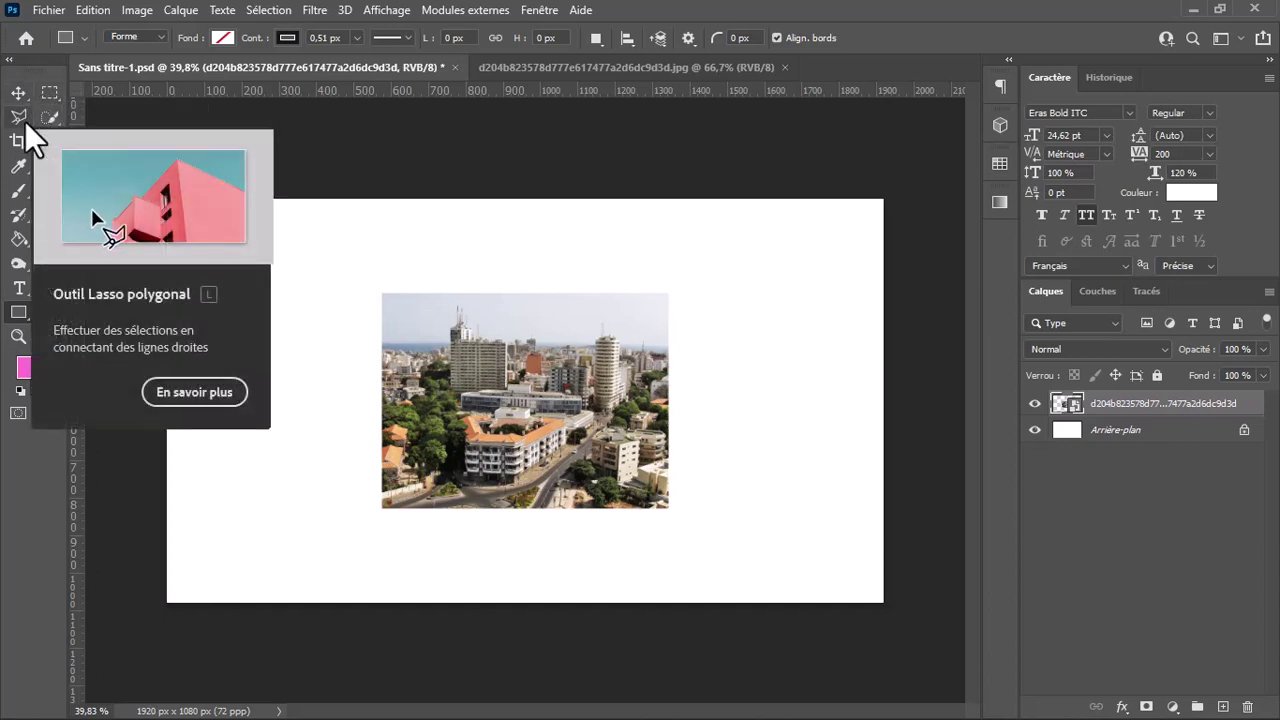
pyautogui.click(26, 125)
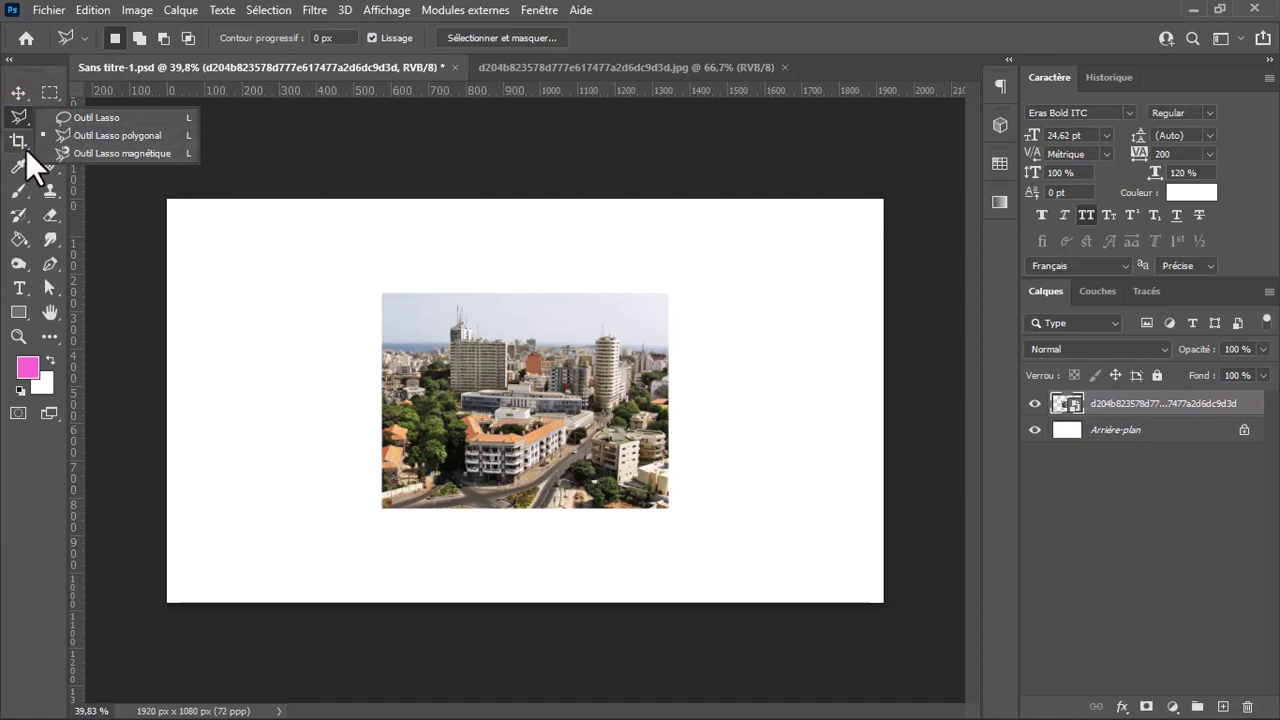
# Display the Crop tool and Eyedropper tool variant flyouts
pyautogui.click(26, 149)
pyautogui.rightClick(26, 149)
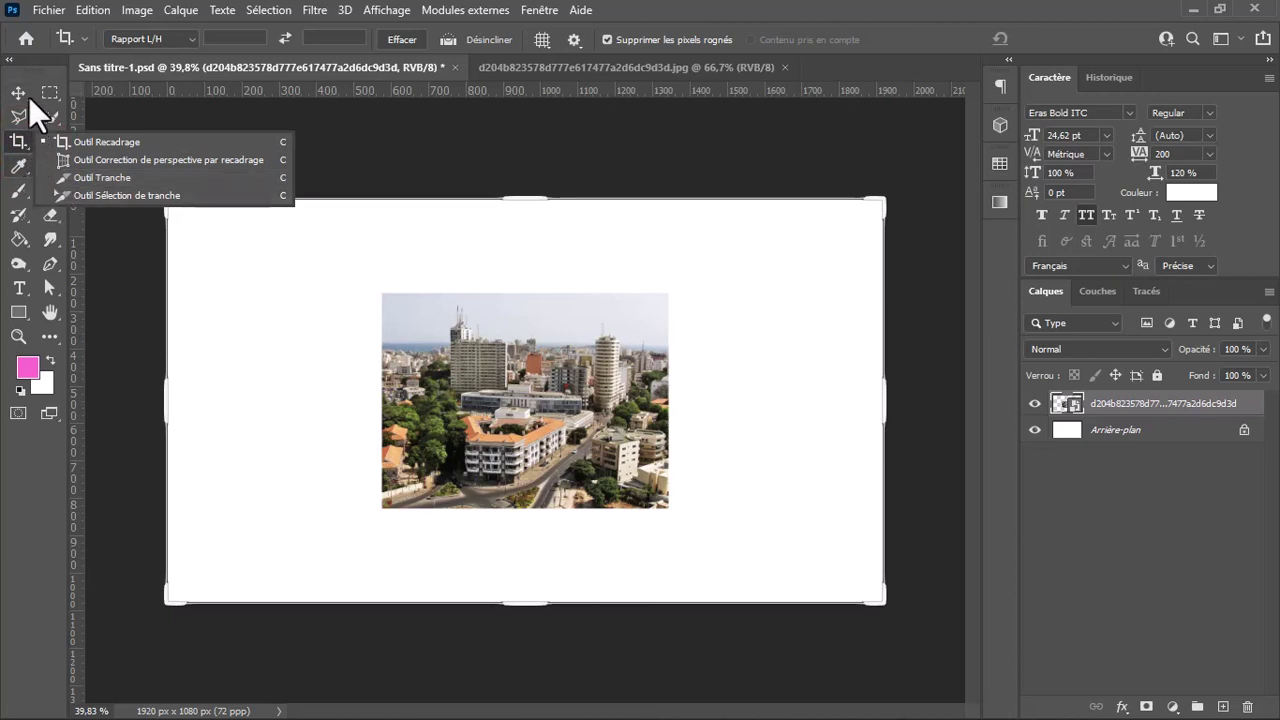
pyautogui.click(24, 174)
pyautogui.rightClick(24, 174)
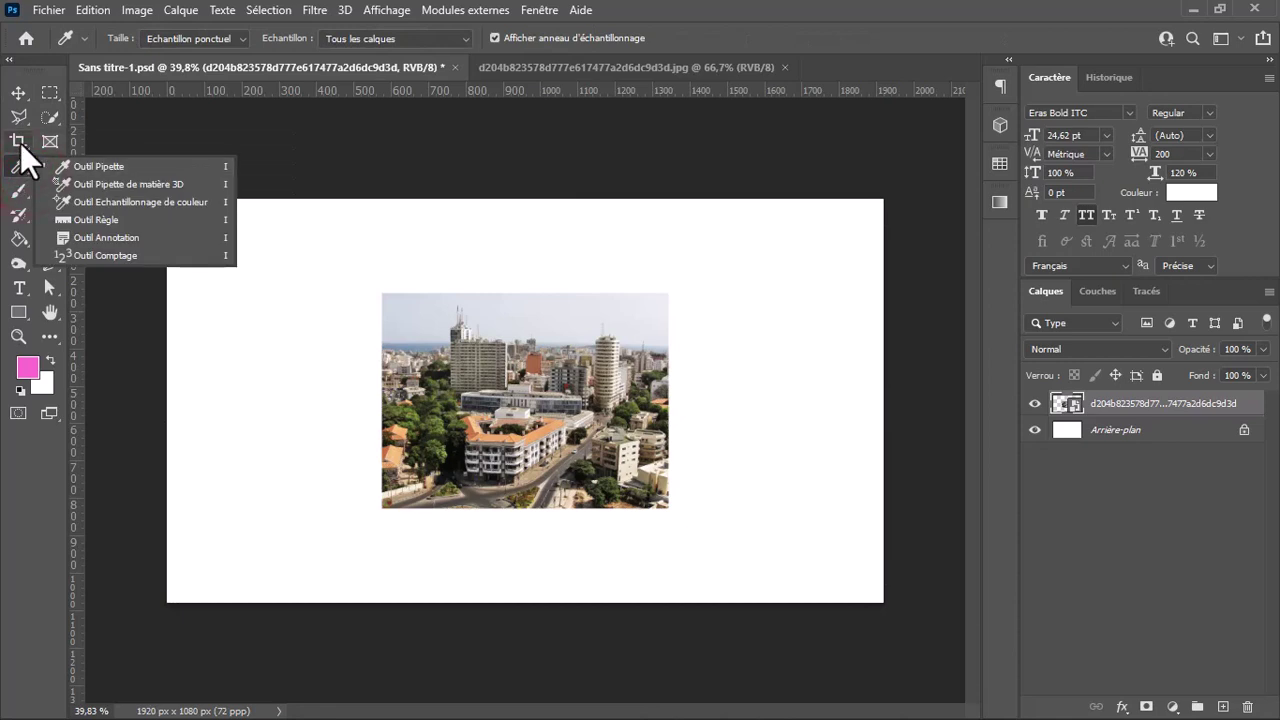
# Start a crop box over the whole canvas, then cancel it and switch to the Move tool
pyautogui.click(19, 141)
pyautogui.rightClick(19, 141)
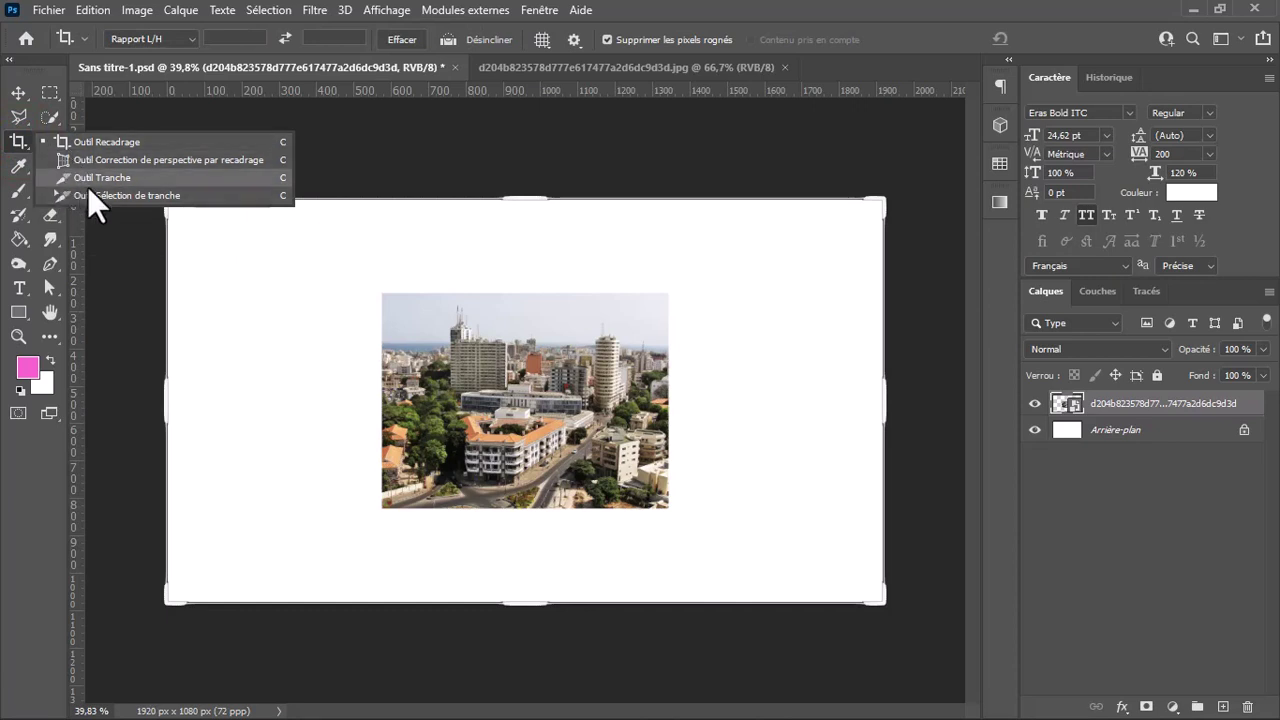
pyautogui.click(357, 232)
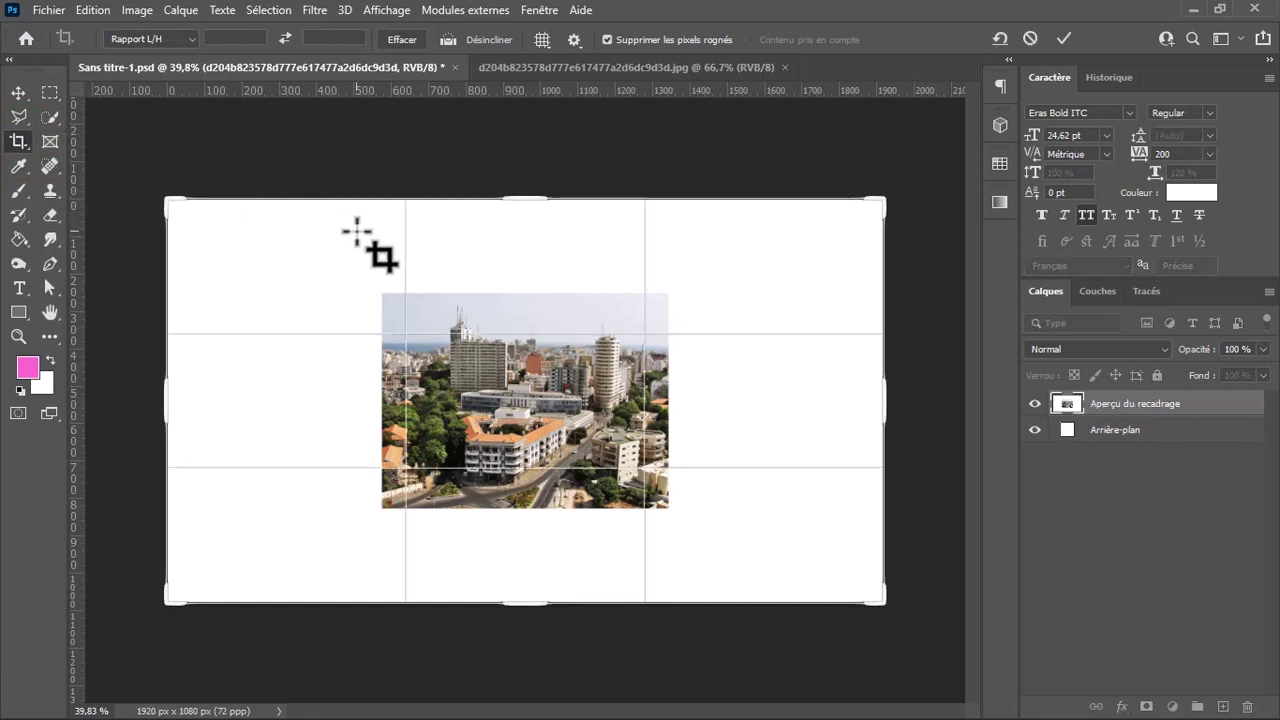
pyautogui.click(18, 97)
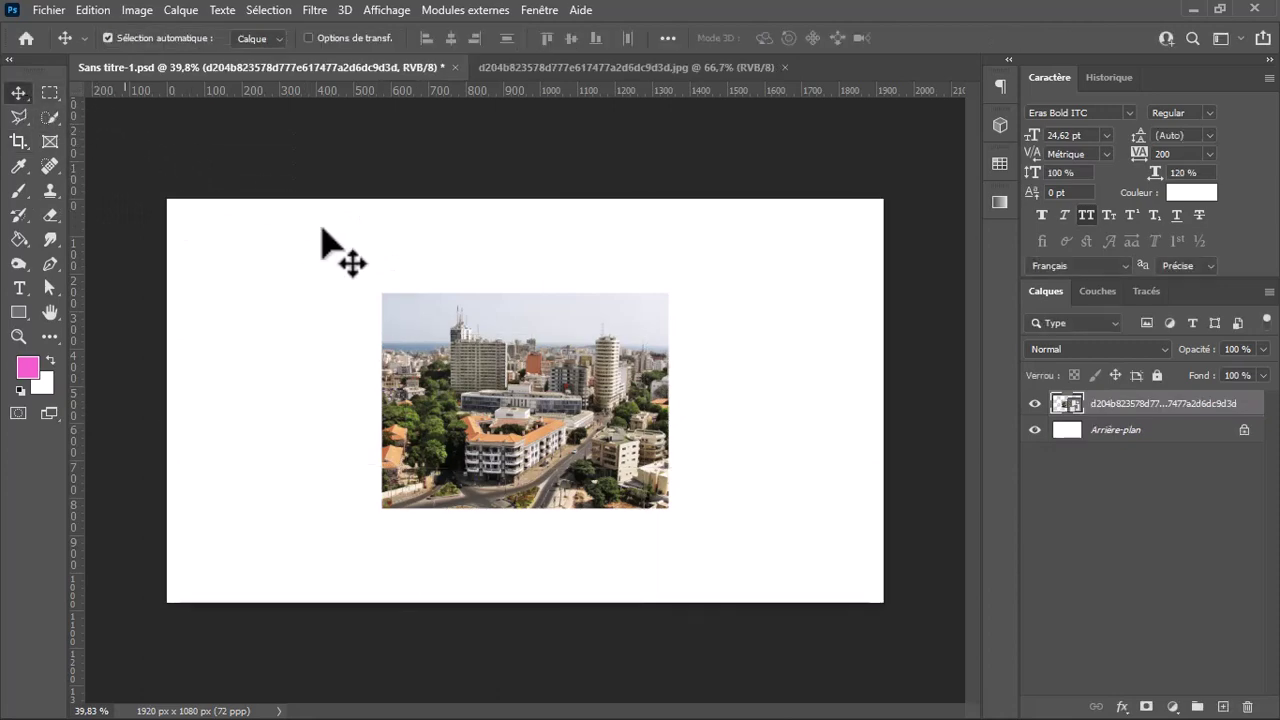